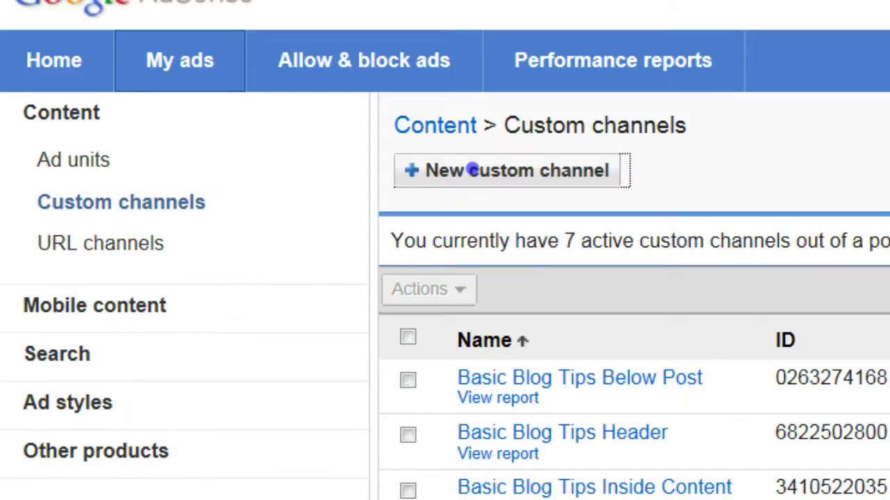
Start a new custom channel and add the 300x250 ad unit created 2/1/10 to it
left_click(471, 169)
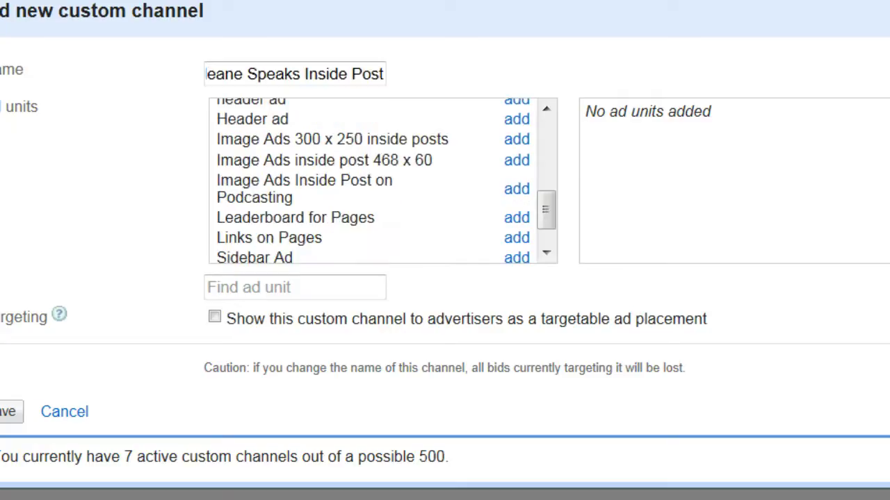
left_click_drag(545, 208, 547, 137)
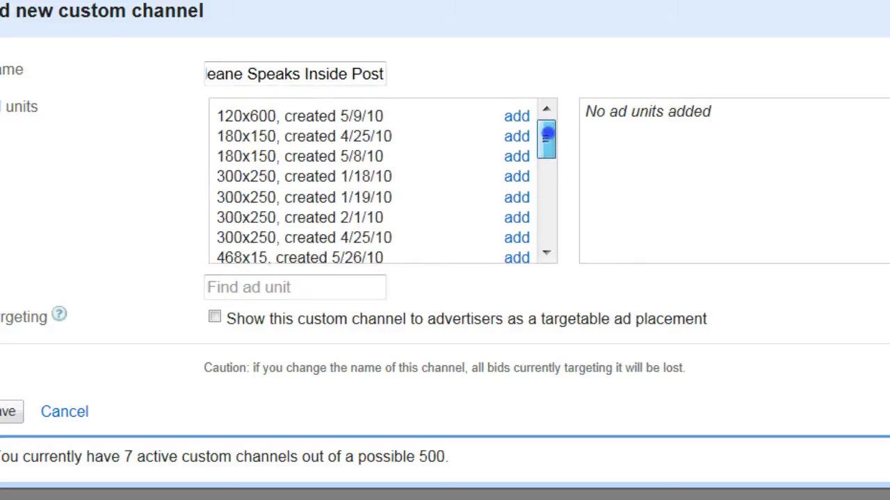
left_click_drag(547, 135, 545, 152)
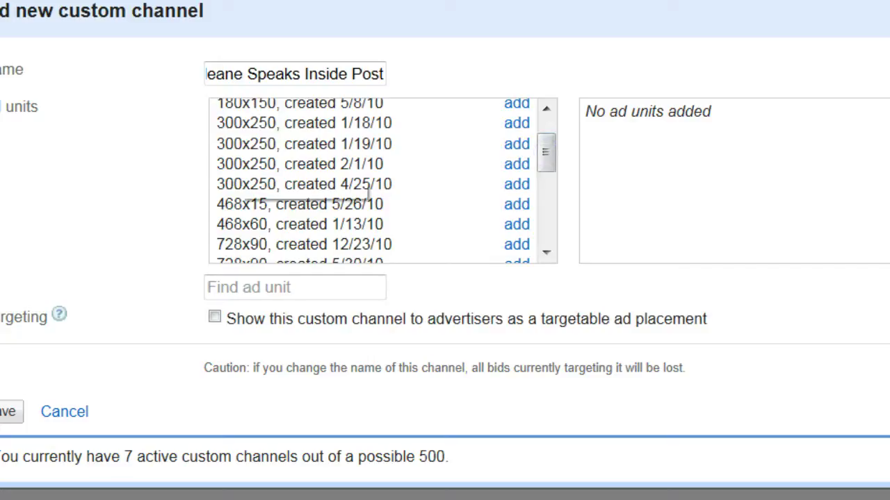
mouse_move(304, 164)
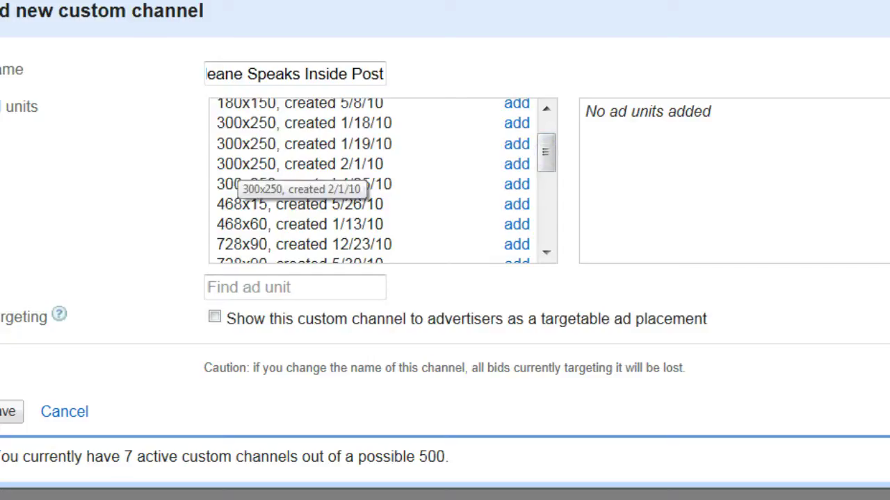
left_click(512, 164)
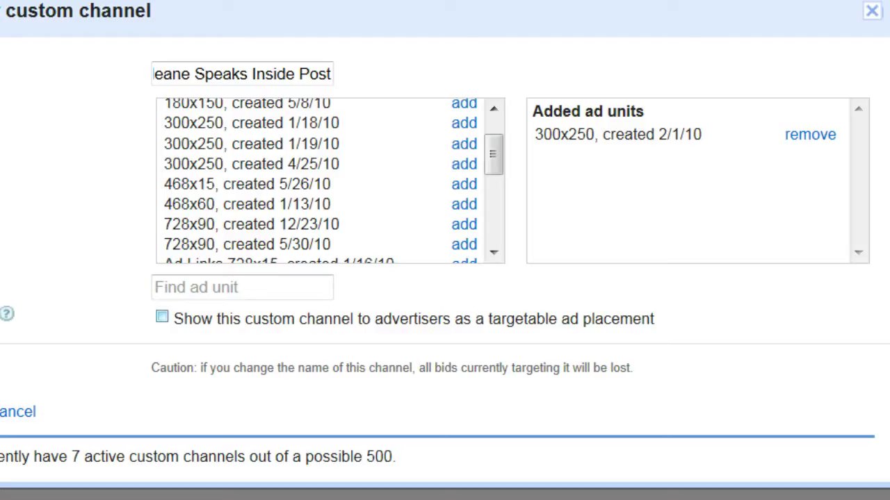
Make the Inside Post channel targetable by advertisers
left_click(162, 318)
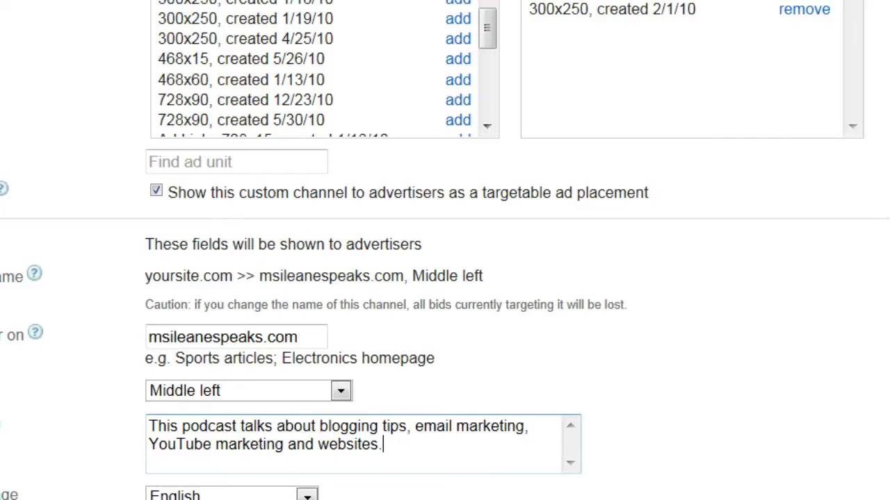
scroll(445, 278, "down", 1)
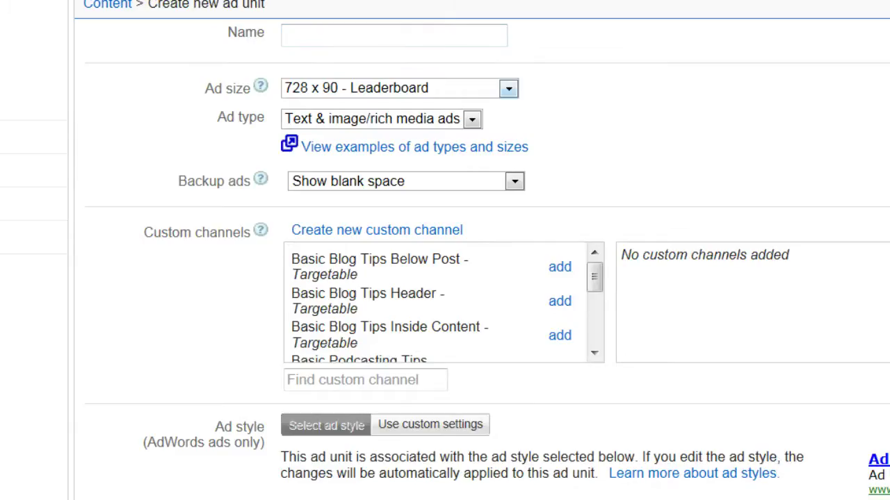
Set the ad unit to 300 x 250 Medium Rectangle showing image/rich media ads only
left_click(508, 89)
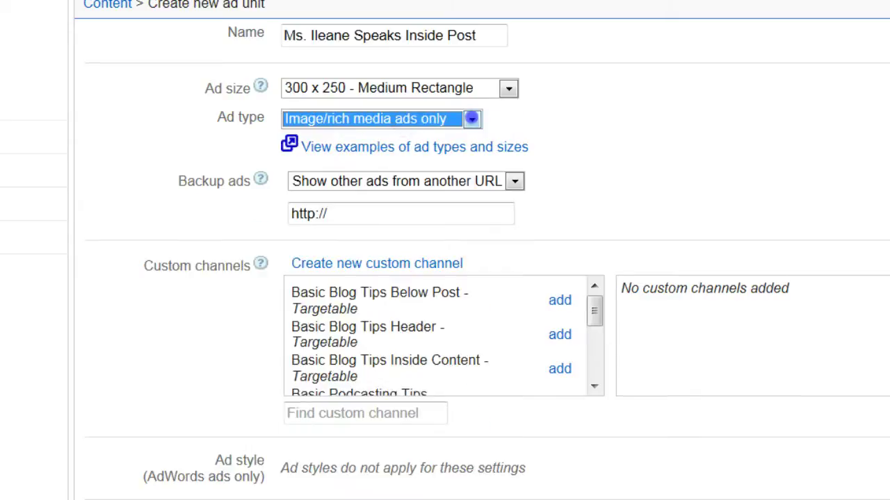
left_click(471, 118)
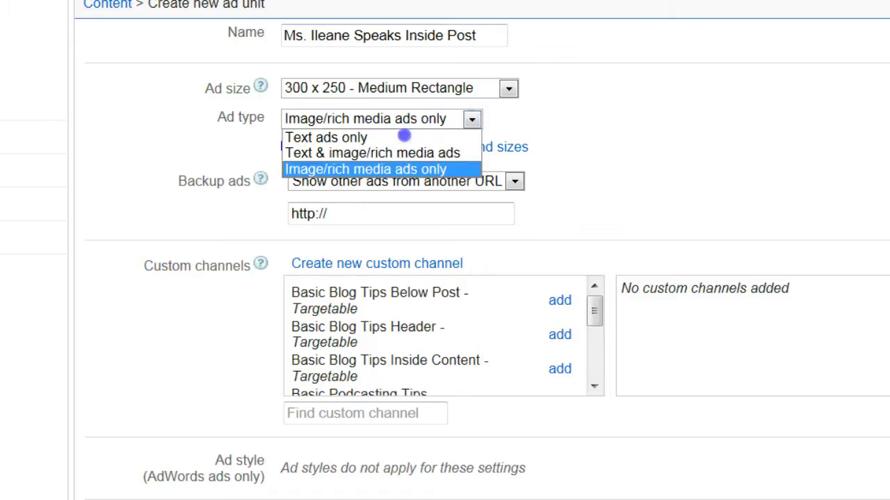
left_click(425, 170)
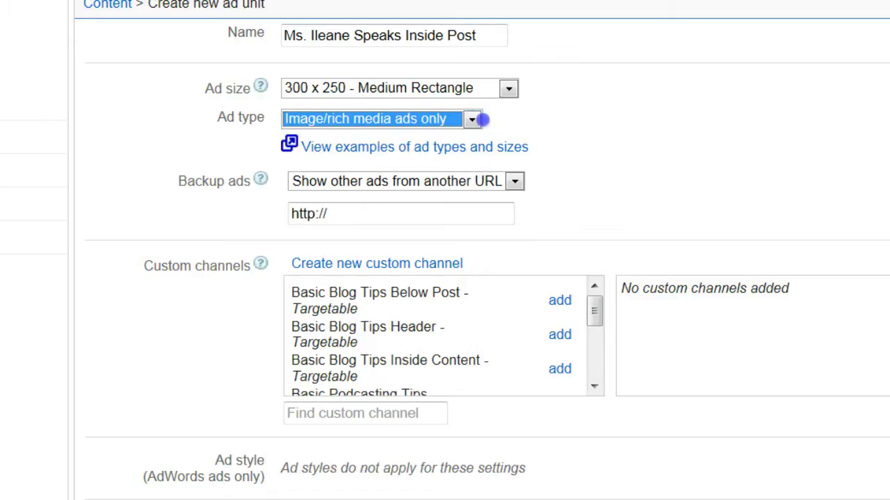
left_click(479, 120)
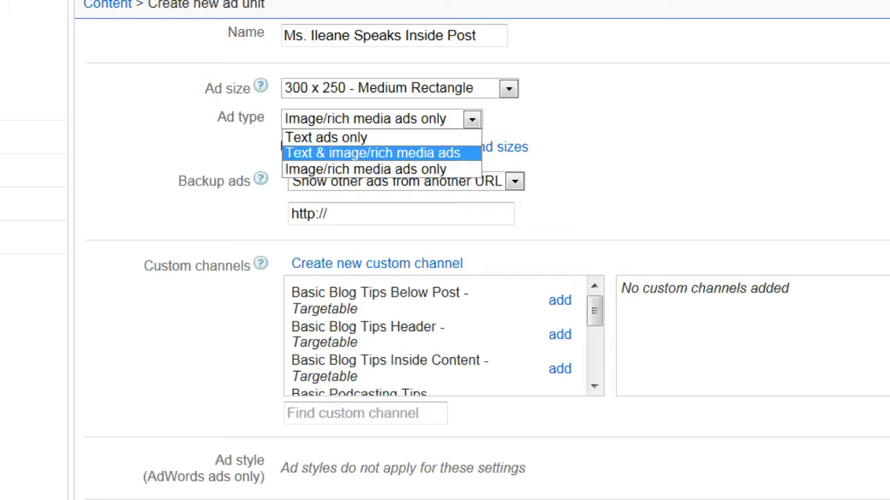
Set the ad unit's backup ads to show blank space
key("Tab")
key("Down")
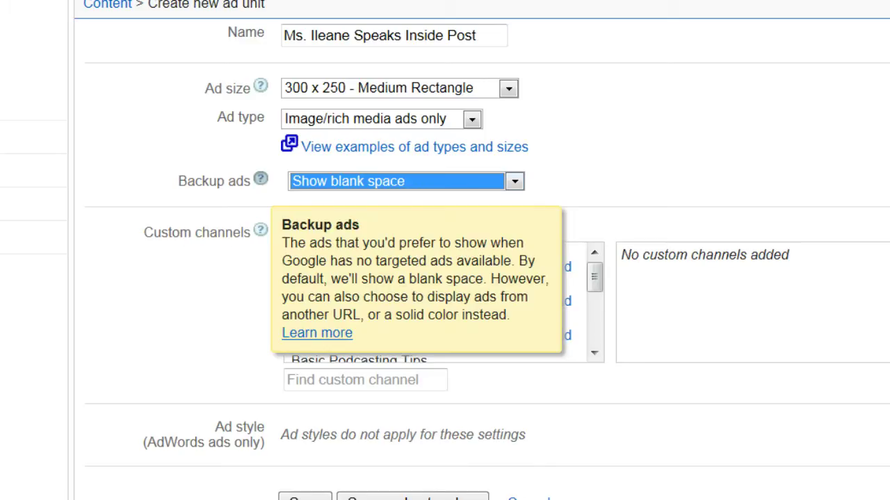
key("alt+Down")
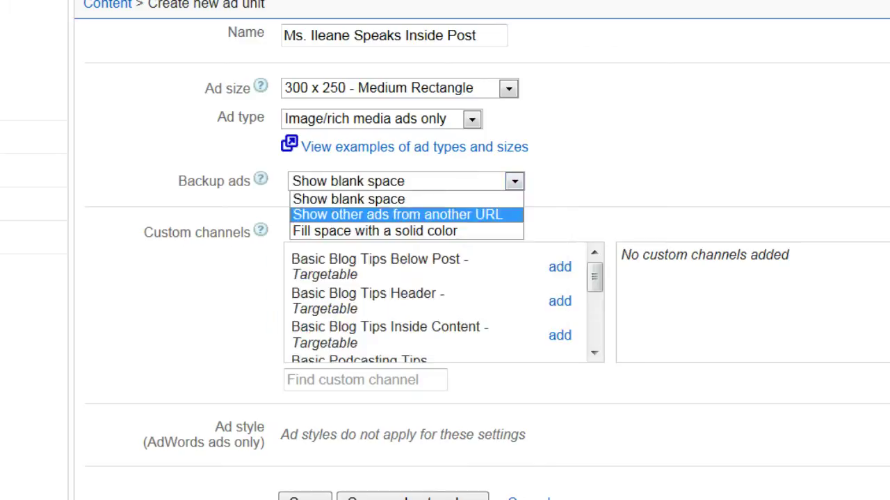
key("Down")
key("Down")
key("Up")
key("Up")
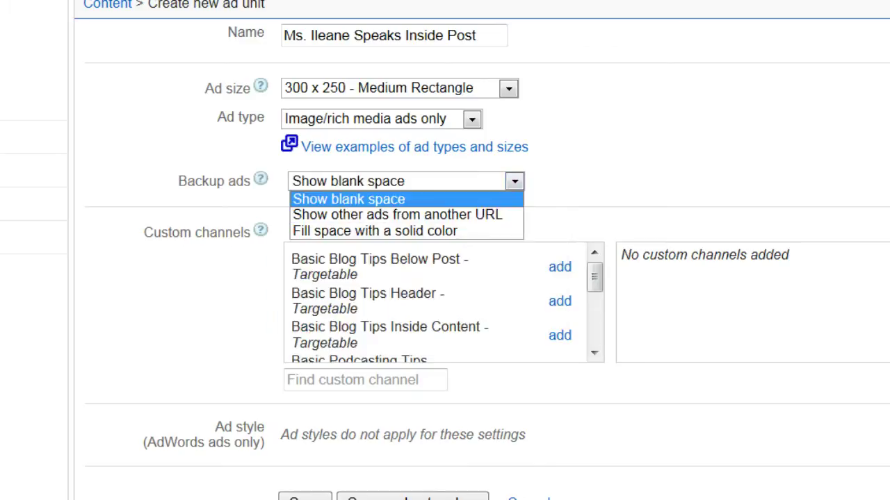
key("Return")
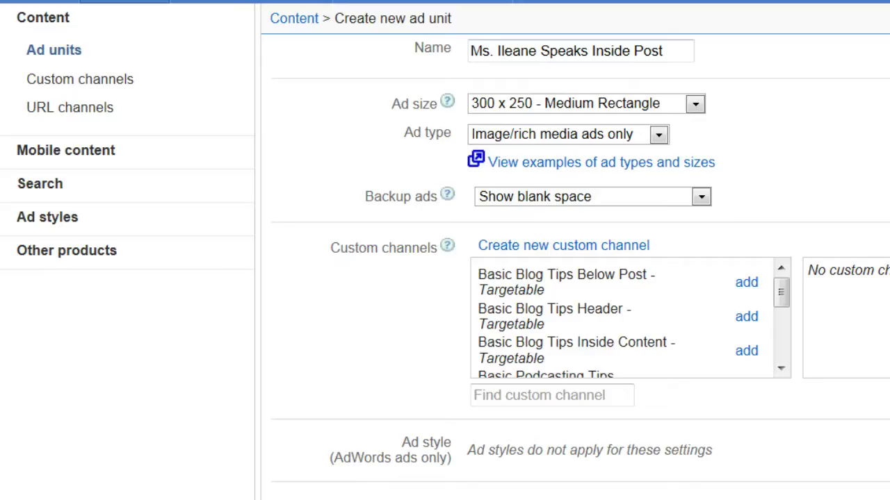
Add the Inside Post custom channel to the new 300x250 ad unit
left_click_drag(780, 292, 782, 320)
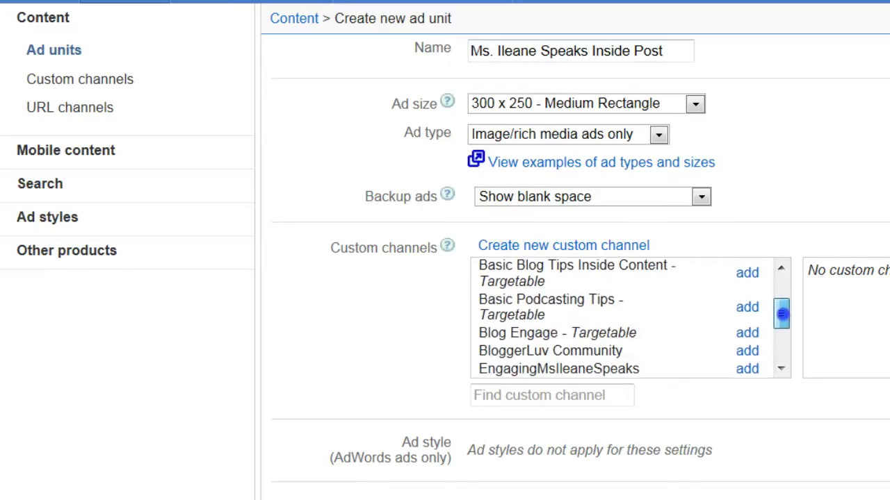
left_click_drag(782, 320, 781, 338)
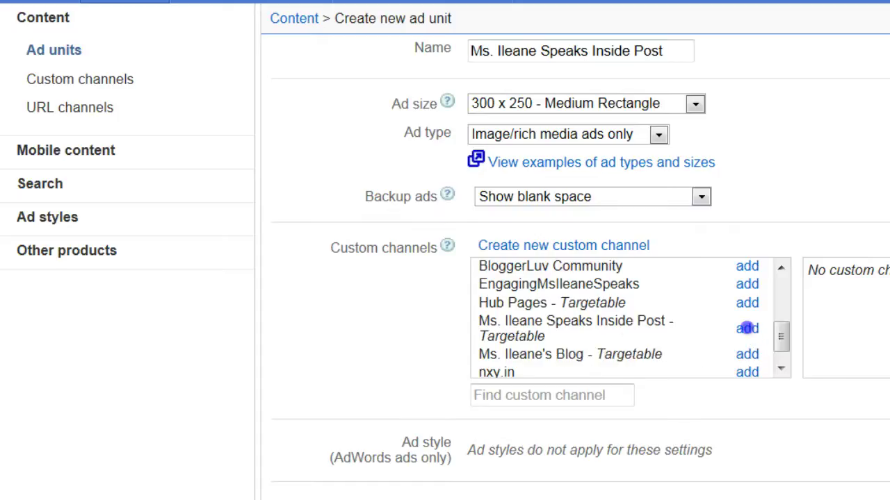
left_click(747, 328)
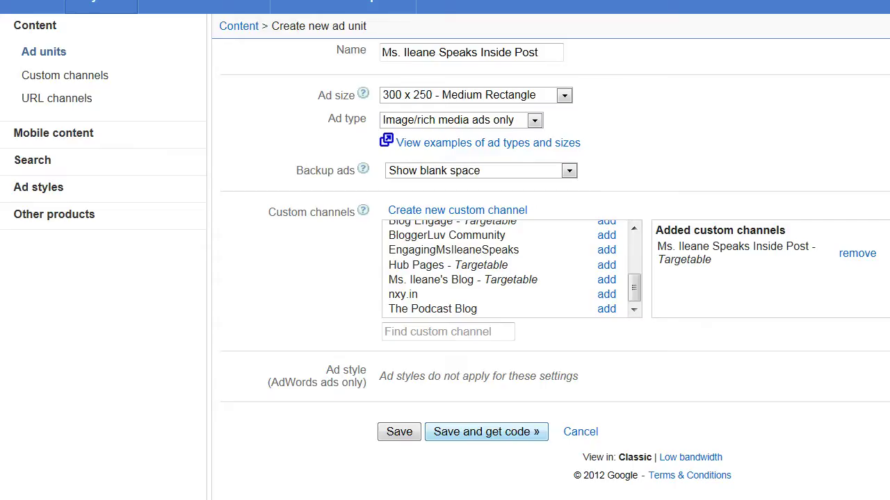
Save the ad unit and copy all of its generated ad code
left_click(474, 431)
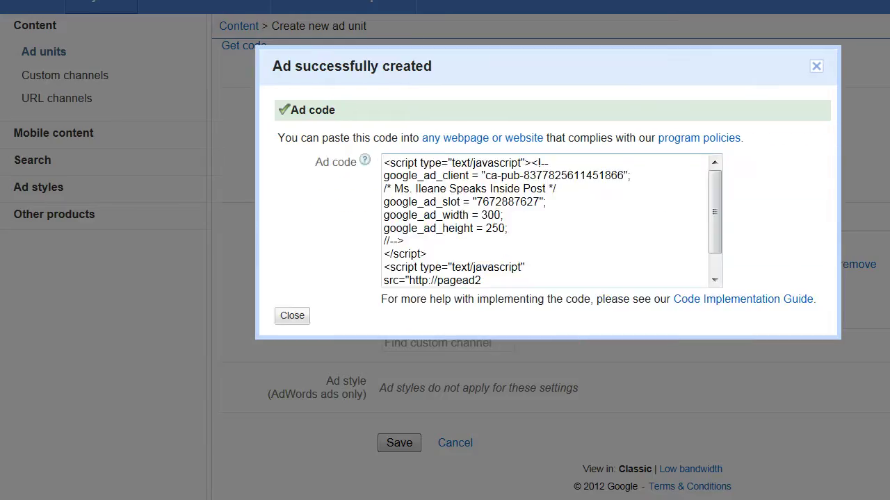
left_click_drag(383, 162, 641, 318)
right_click(622, 252)
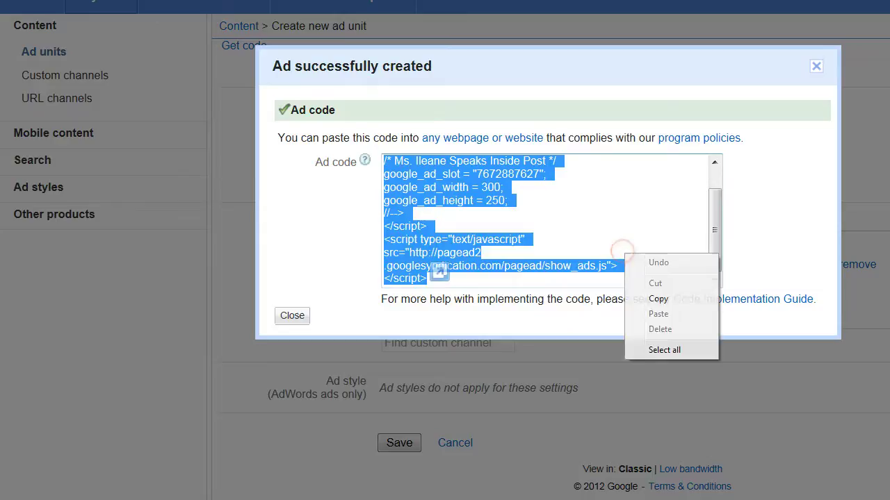
left_click(658, 299)
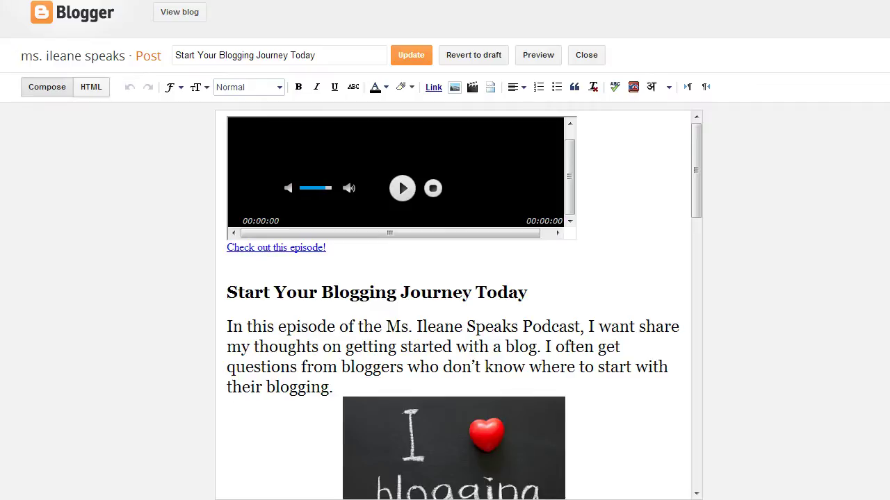
Paste the ad code into the post's HTML after the goal-examples line and update the post
left_click(89, 87)
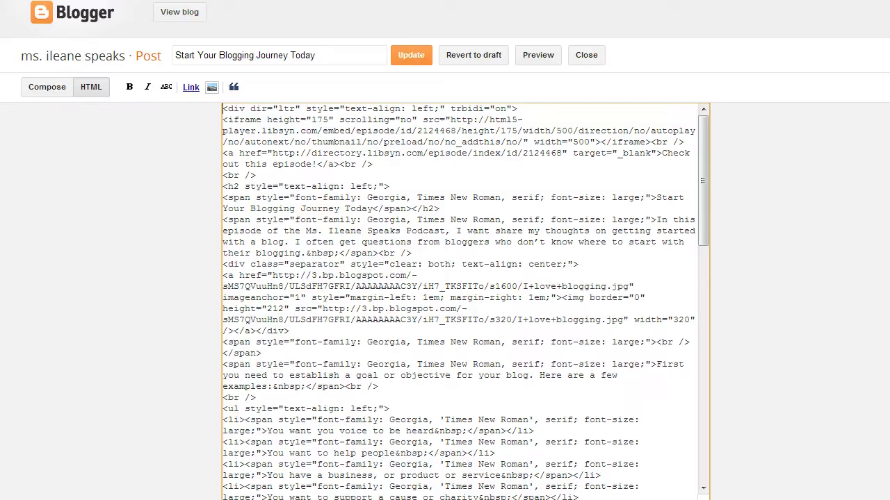
left_click(256, 397)
key("ctrl+v")
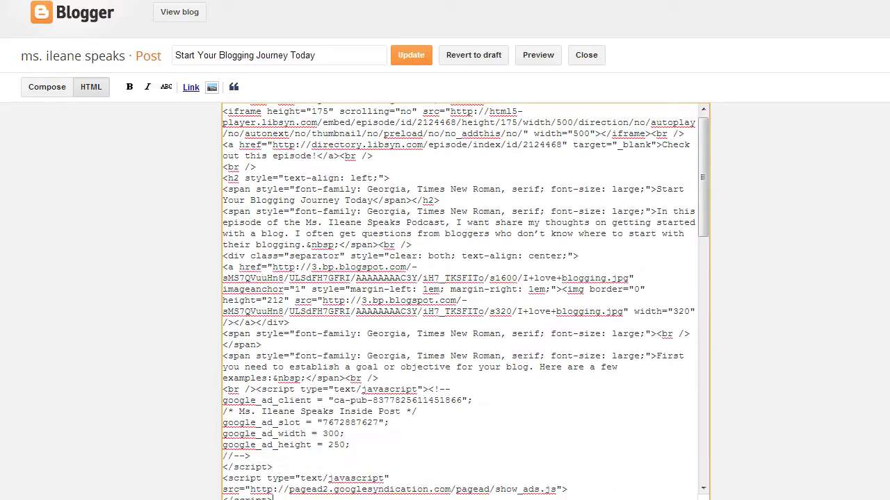
left_click(43, 86)
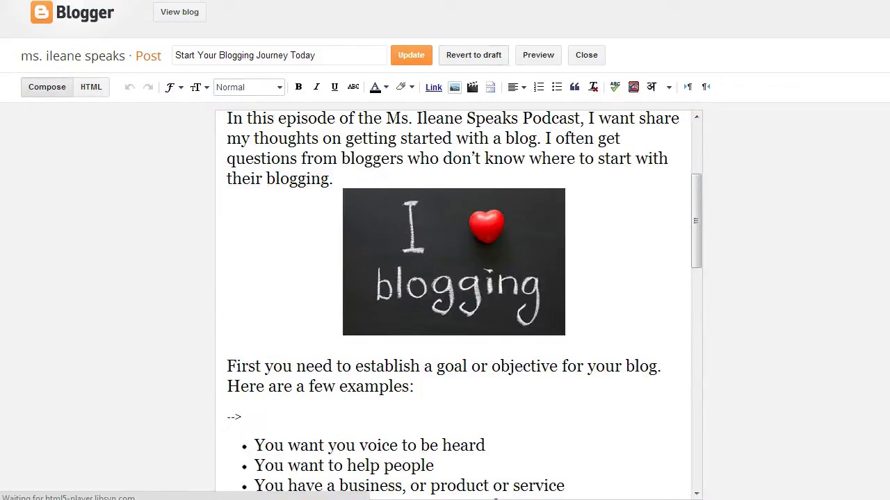
left_click(411, 54)
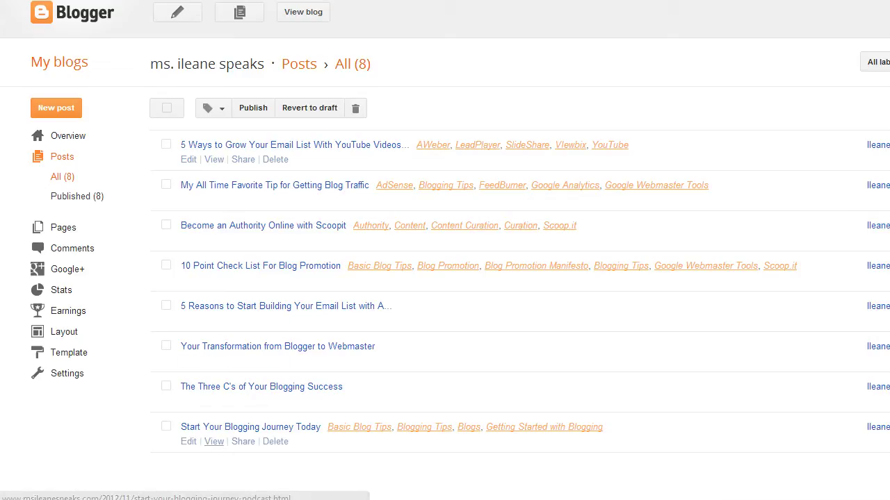
View the published post and scroll down to check the ad after the examples paragraph
left_click(214, 441)
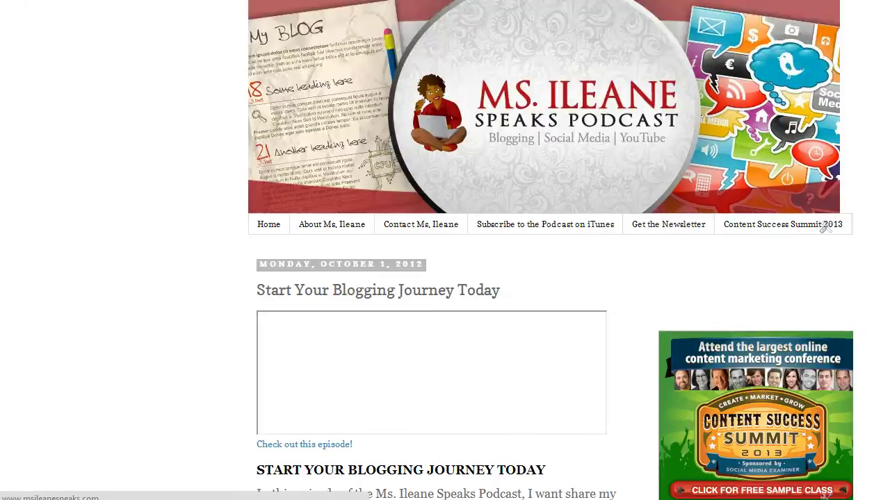
scroll(825, 229, "down", 2)
scroll(824, 229, "down", 3)
scroll(445, 250, "down", 1)
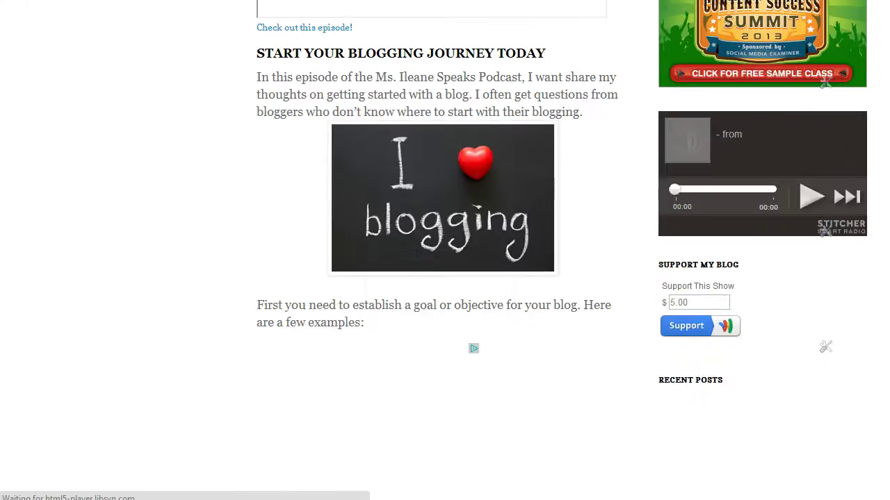
scroll(445, 250, "down", 3)
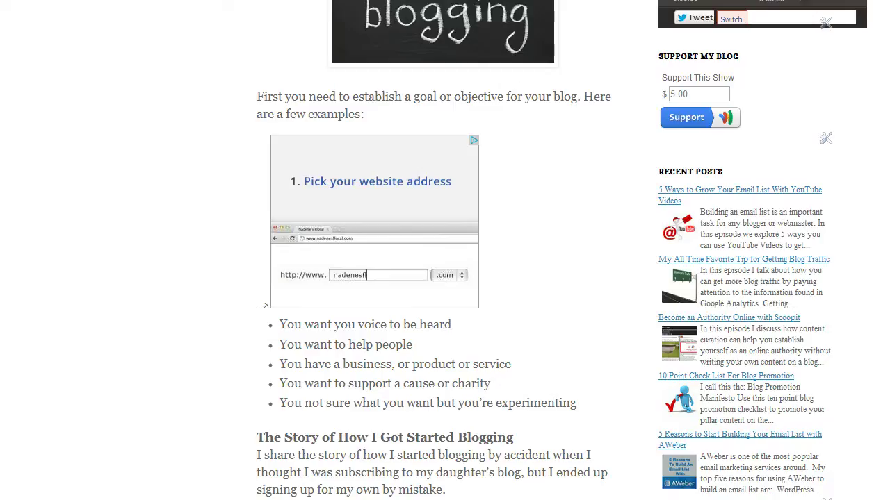
scroll(445, 250, "up", 1)
scroll(444, 250, "up", 2)
scroll(445, 250, "up", 2)
scroll(445, 250, "up", 4)
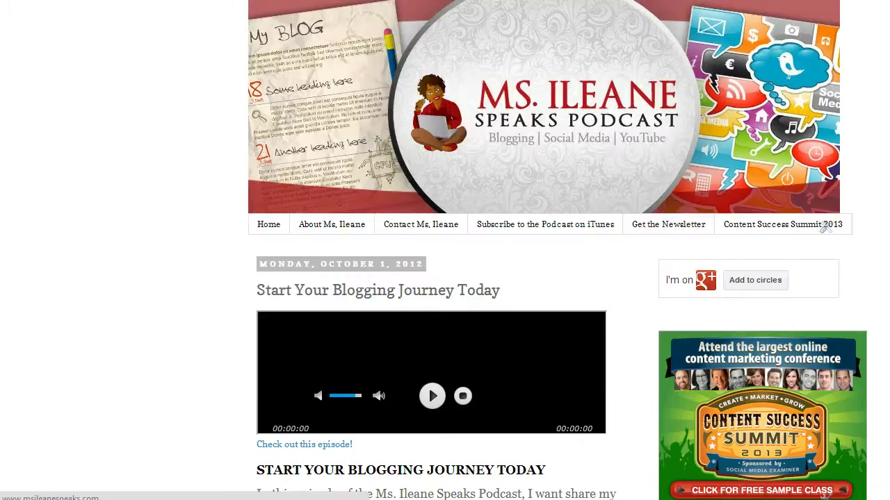